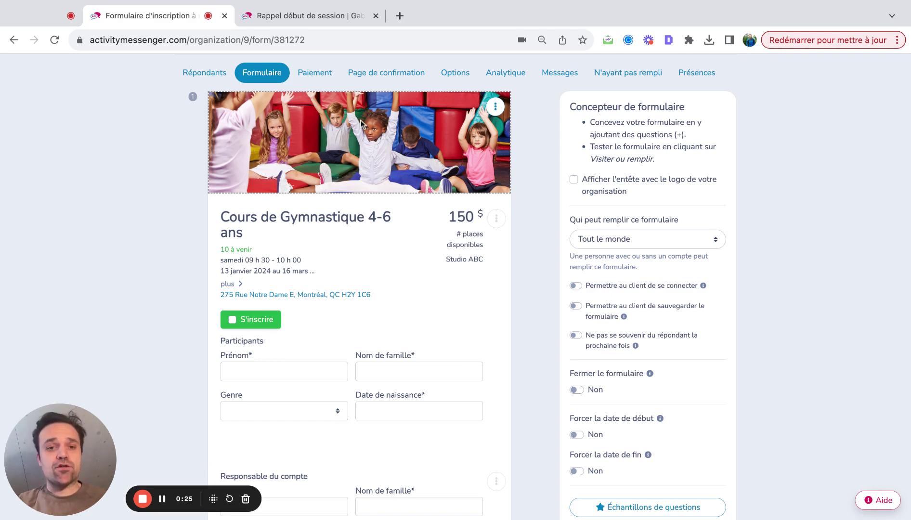
Look at the Canva size options for the form's banner image and close its settings without changes.
key("Down")
key("Up")
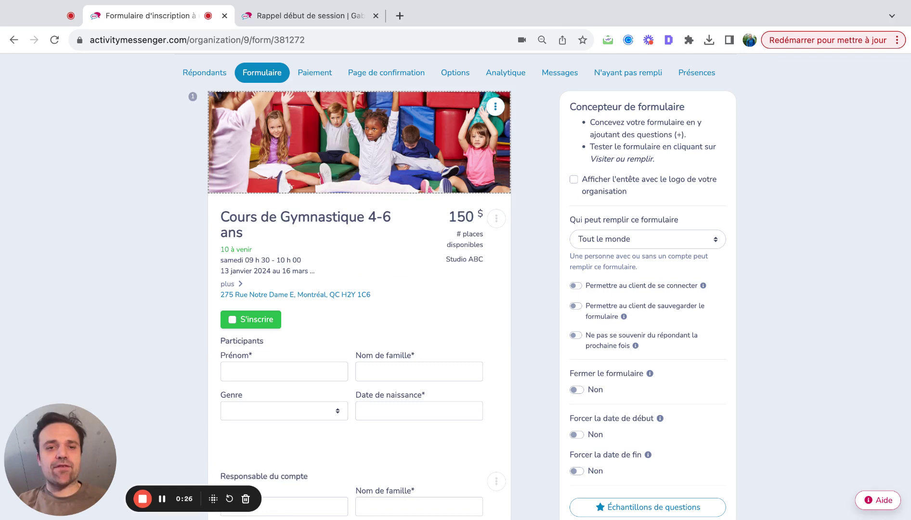
left_click(494, 111)
left_click(504, 134)
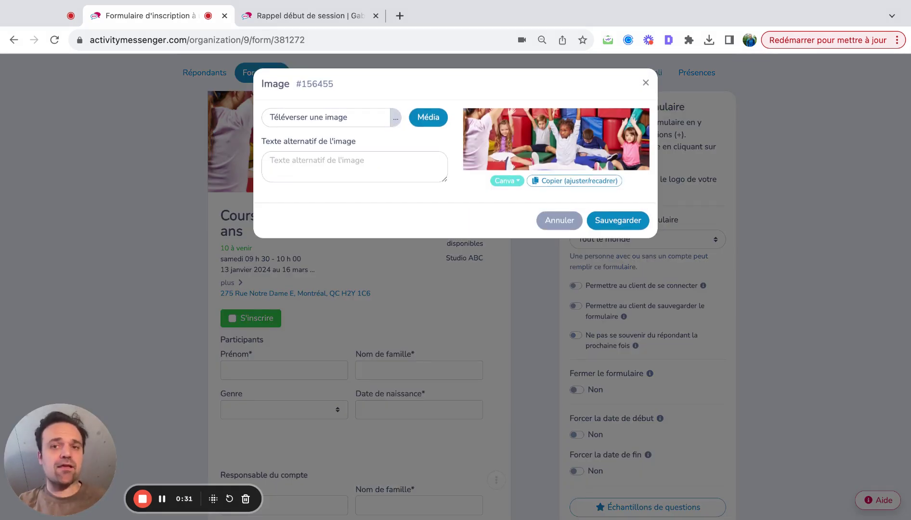
left_click(510, 182)
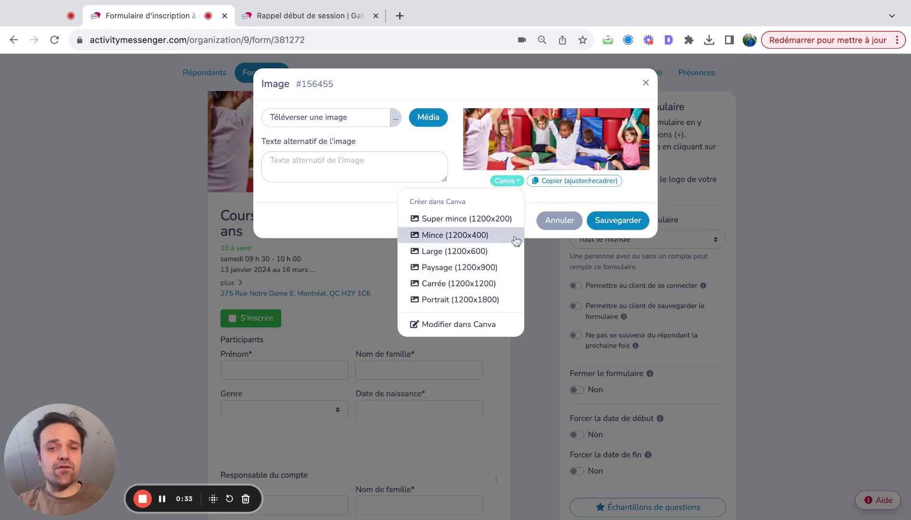
left_click(646, 84)
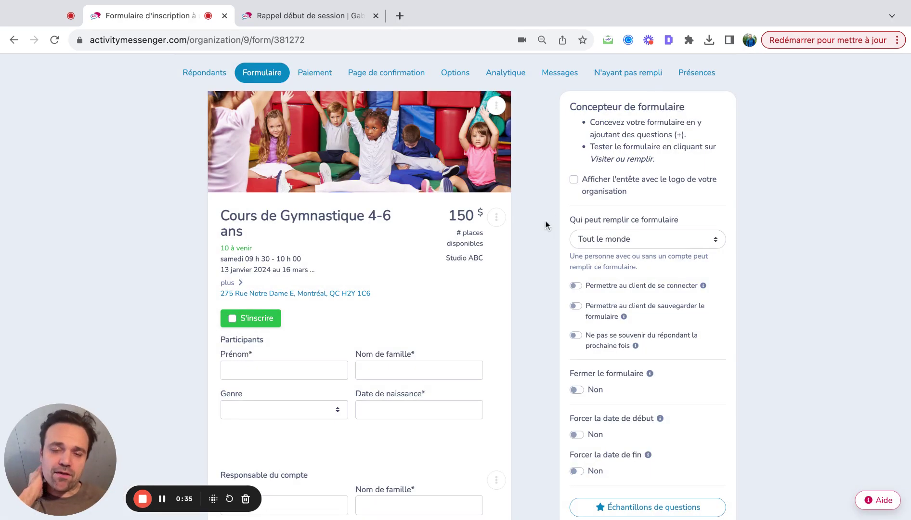
Review the information, location and schedule of Cours de Gymnastique 4-6 ans from its form block, and save the course.
left_click(497, 217)
left_click(510, 239)
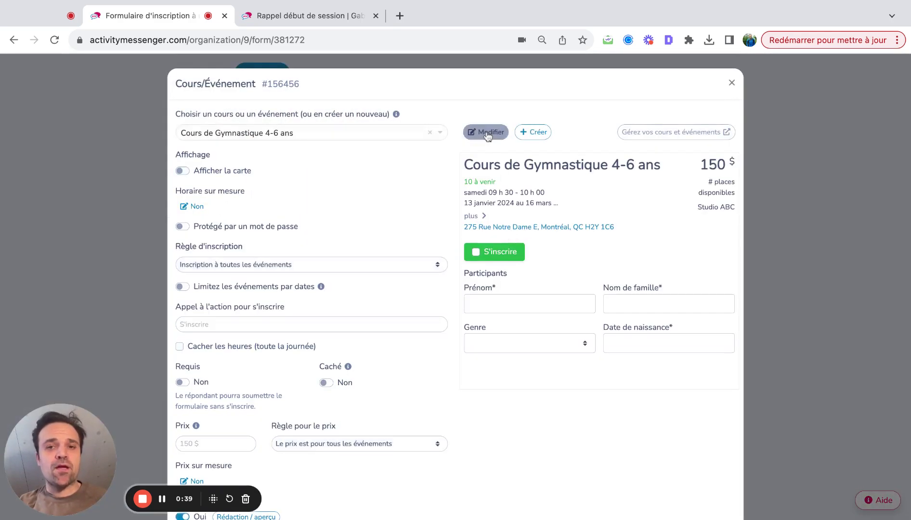
left_click(487, 132)
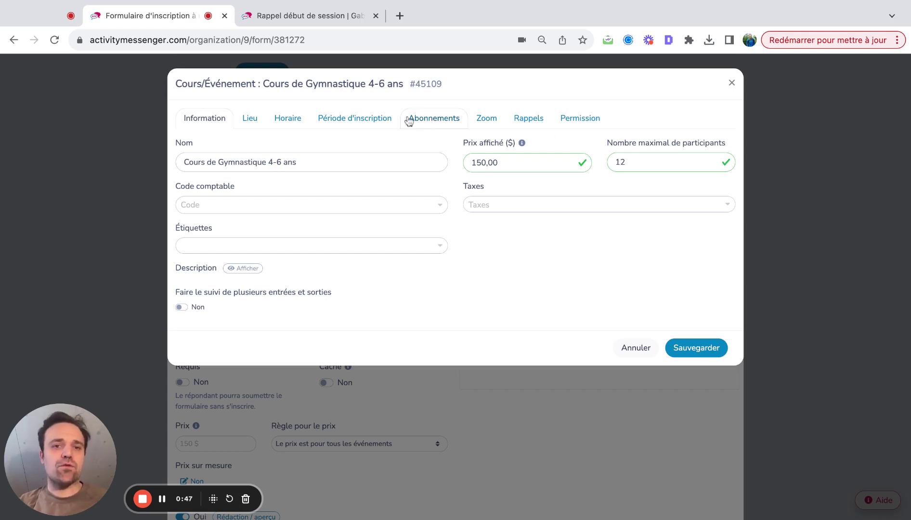
left_click(251, 120)
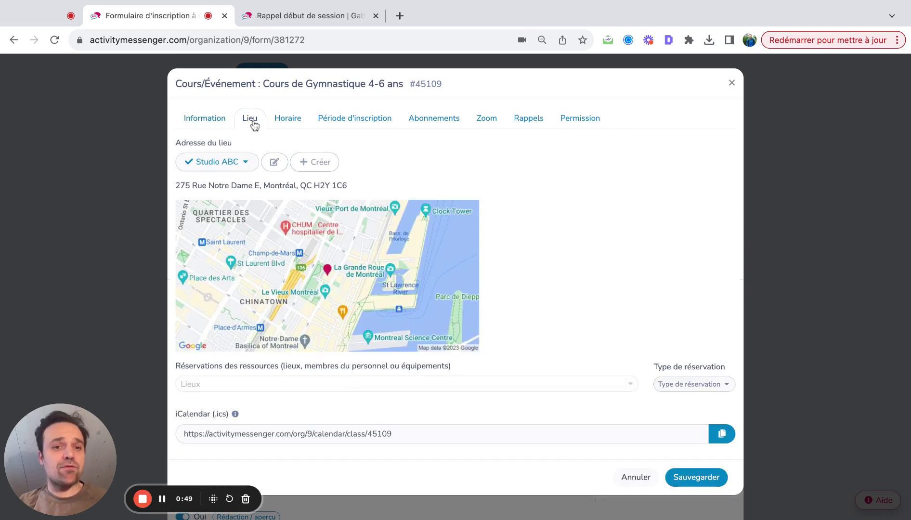
left_click(283, 124)
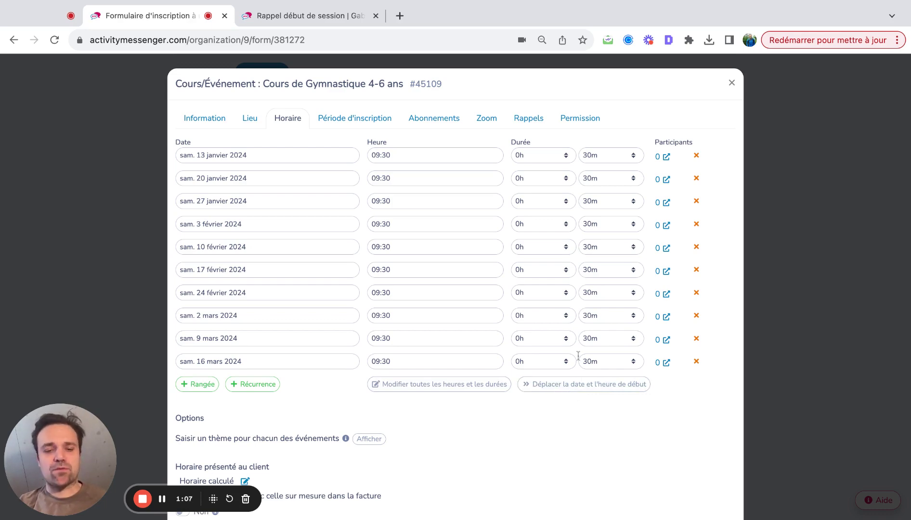
scroll(580, 396, "down", 3)
left_click(678, 490)
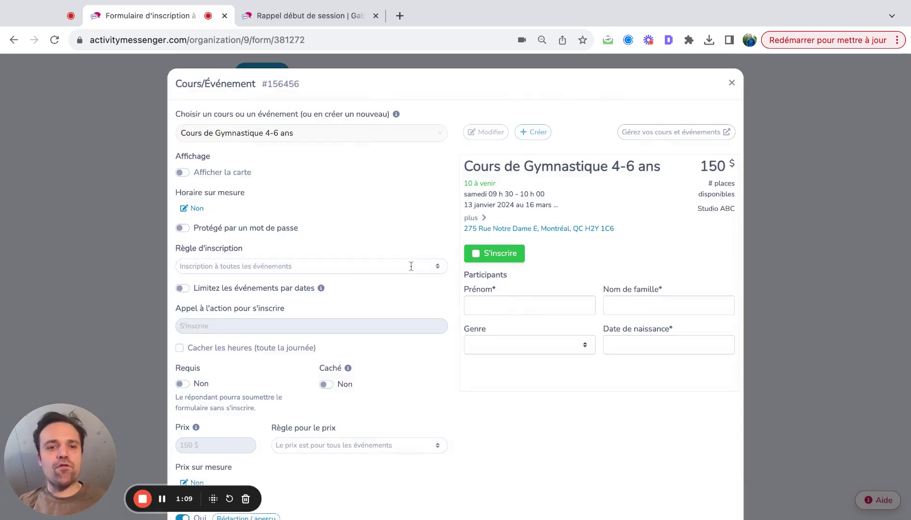
Review the course block's pricing, prorata, waiting list and participant options, and save the block.
scroll(348, 287, "down", 5)
scroll(349, 288, "down", 2)
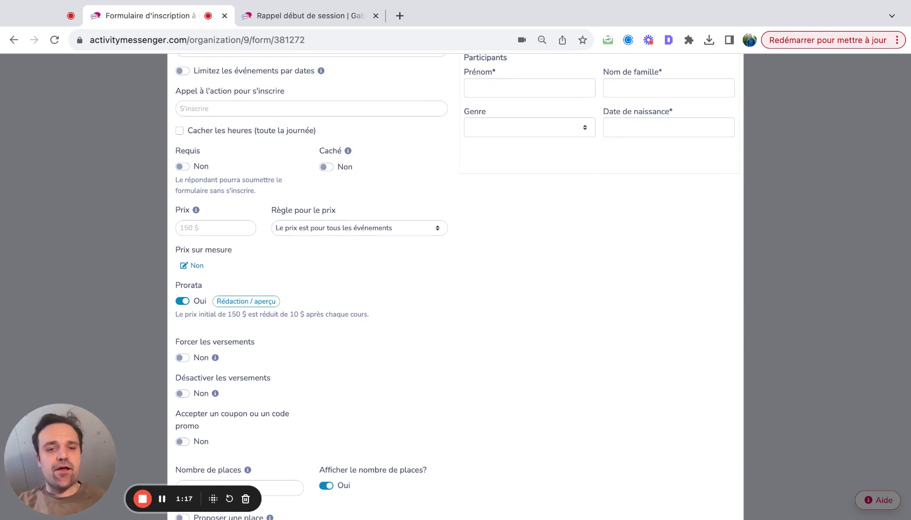
scroll(265, 249, "down", 12)
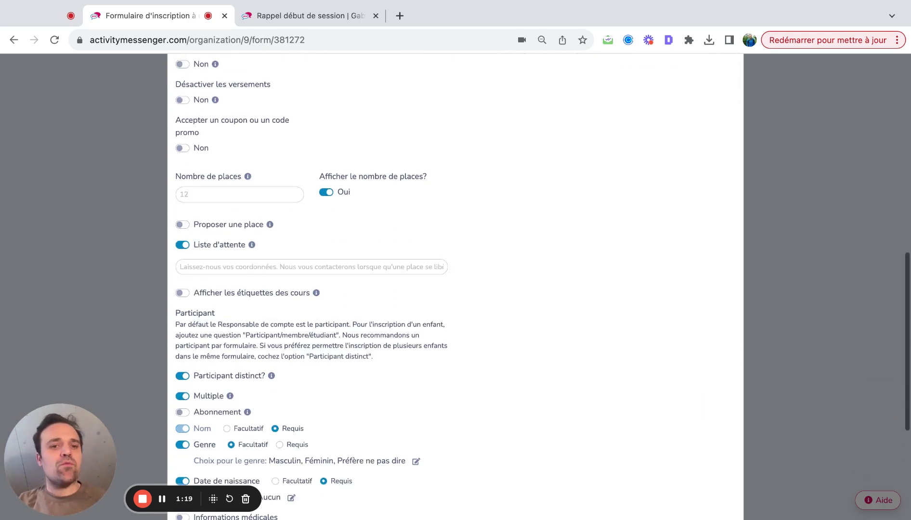
scroll(265, 249, "down", 4)
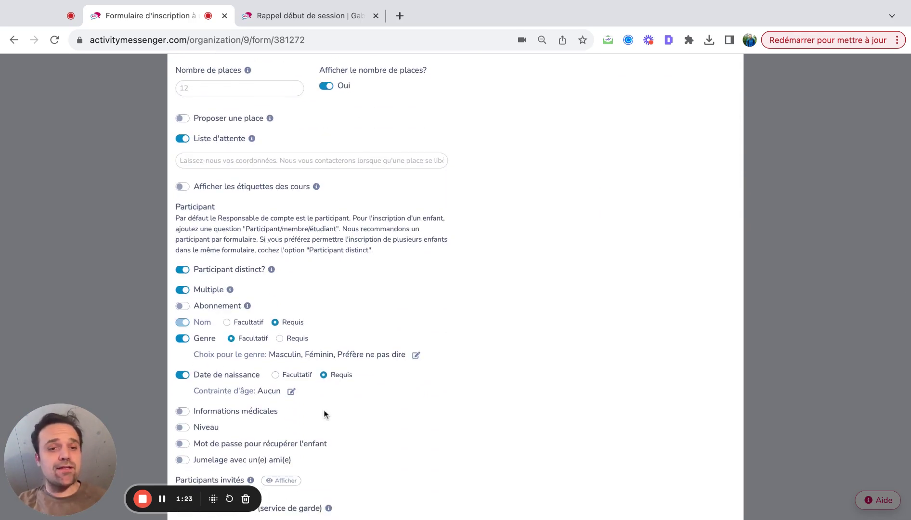
scroll(324, 414, "down", 5)
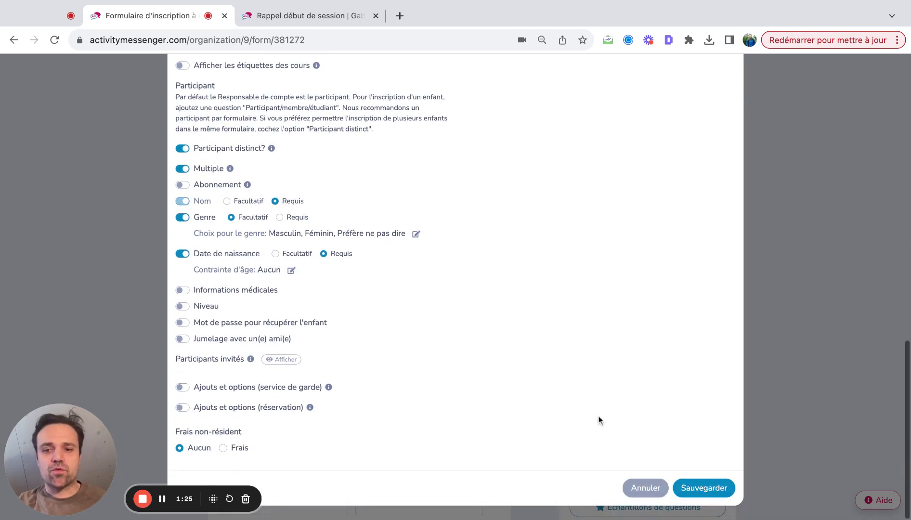
left_click(704, 488)
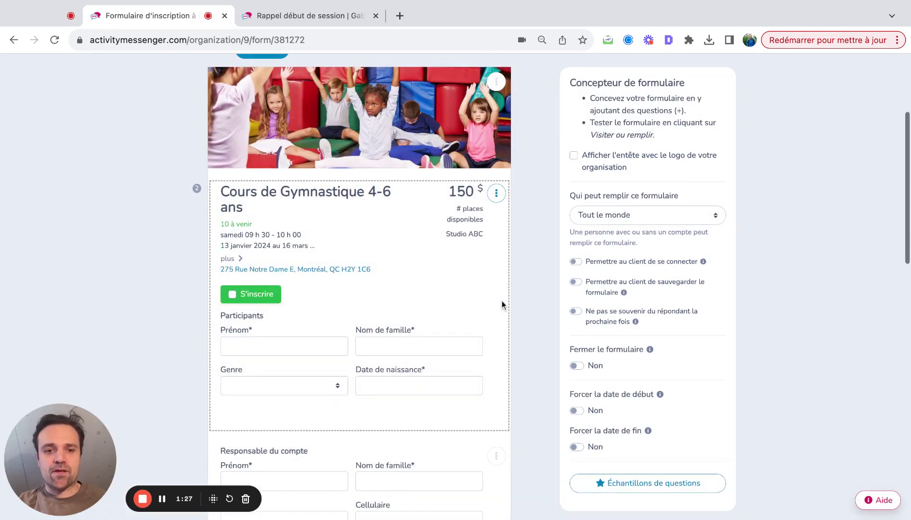
Check the remaining form sections, and open the client-facing form with its prefilled answers cleared.
scroll(502, 301, "down", 10)
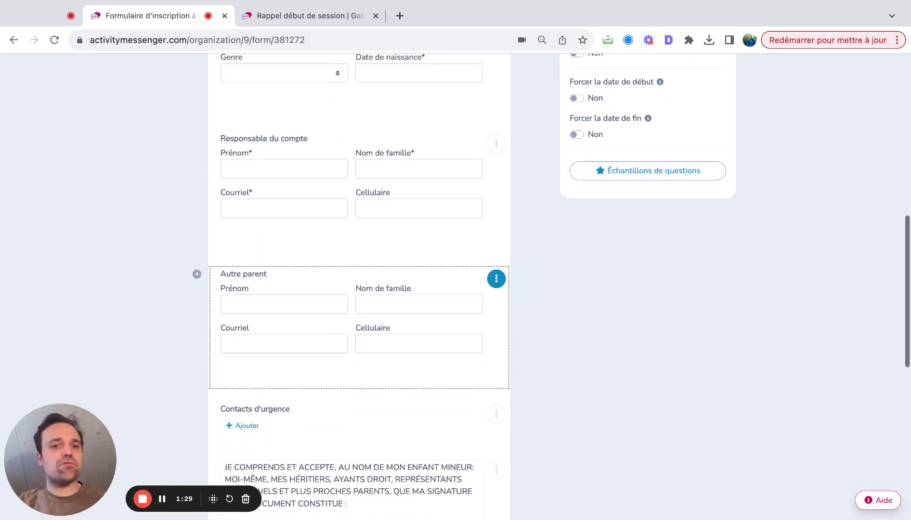
scroll(501, 293, "down", 5)
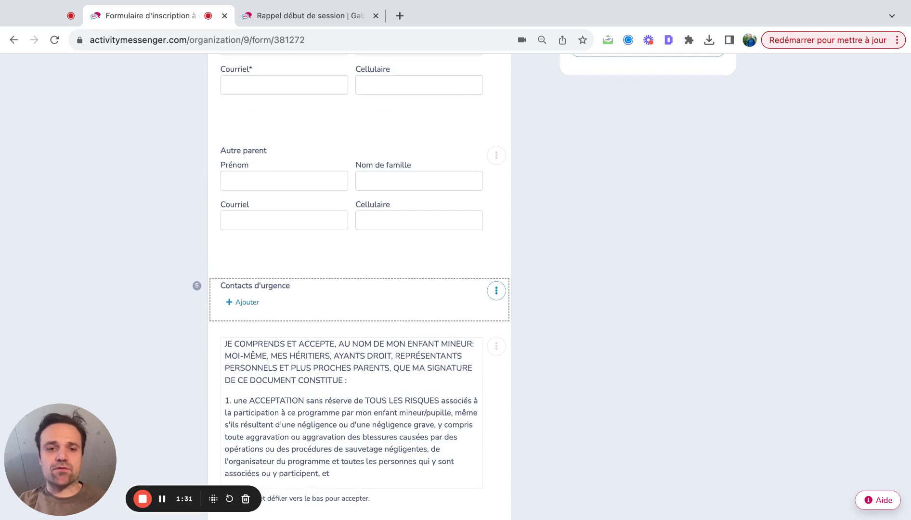
scroll(501, 294, "down", 5)
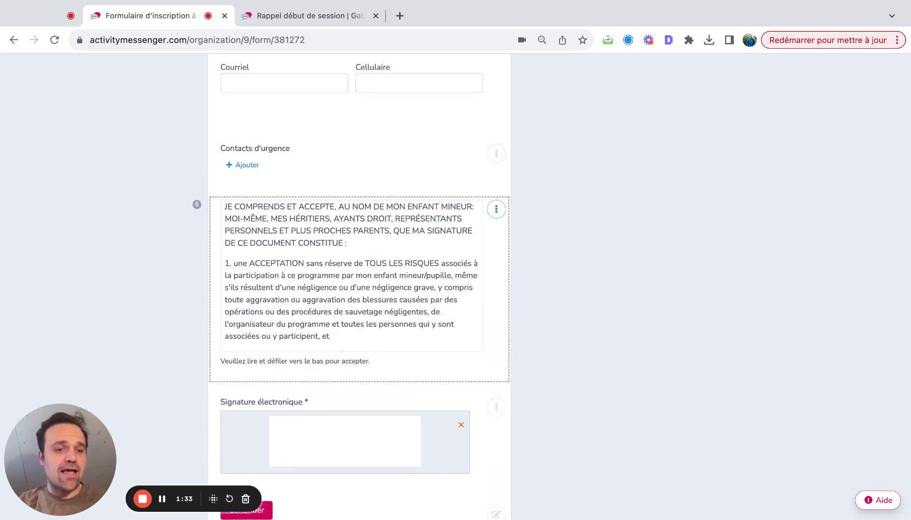
scroll(505, 290, "up", 20)
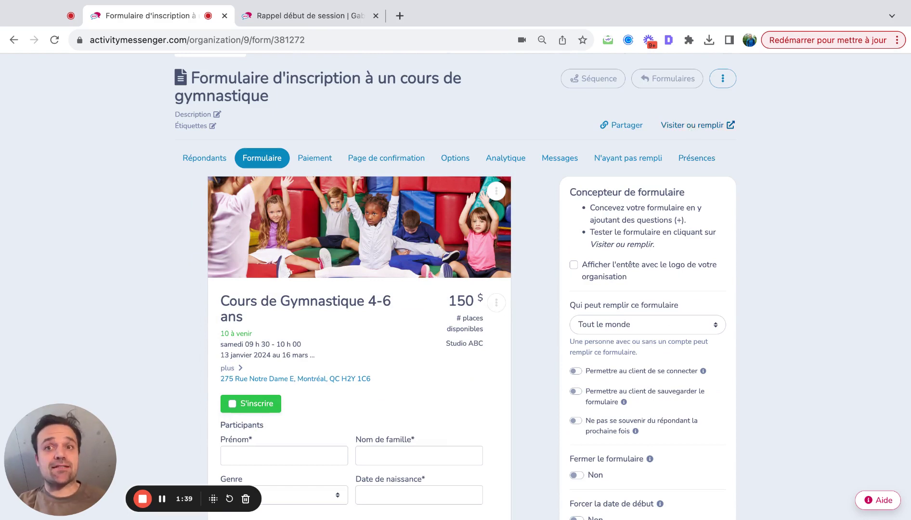
left_click(692, 126)
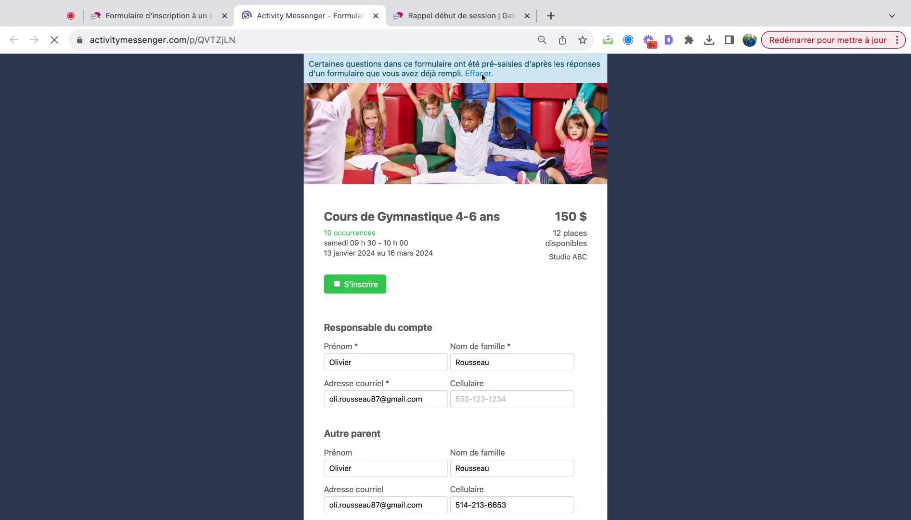
left_click(482, 73)
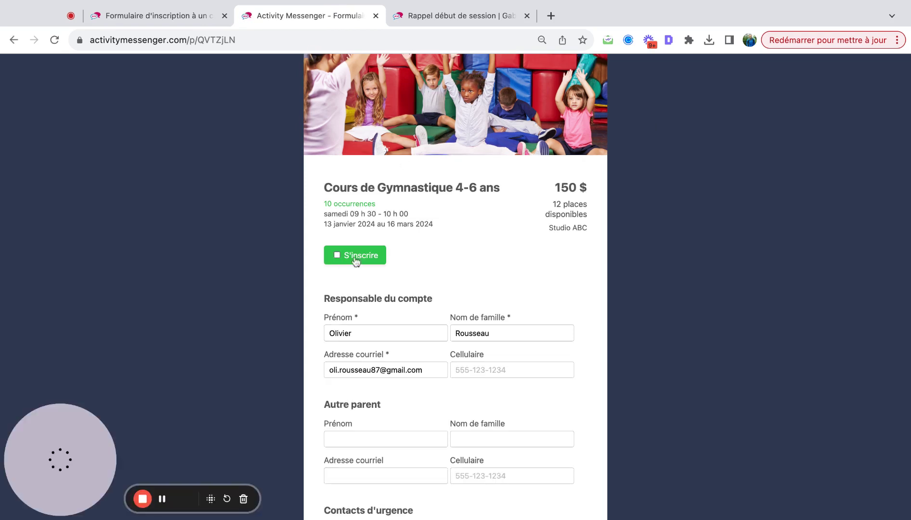
Sign up for Cours de Gymnastique 4-6 ans and fill in the participant's first and last name.
left_click(361, 255)
left_click(351, 326)
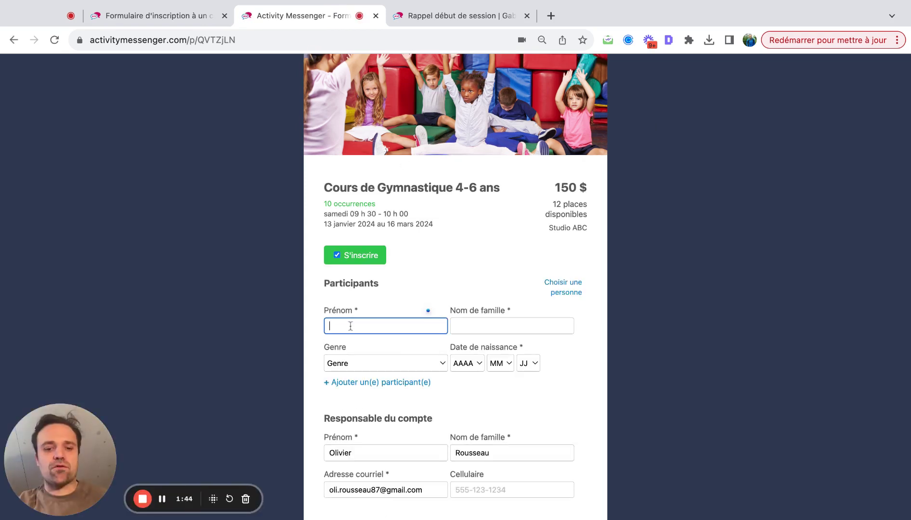
type("Harry")
left_click(368, 342)
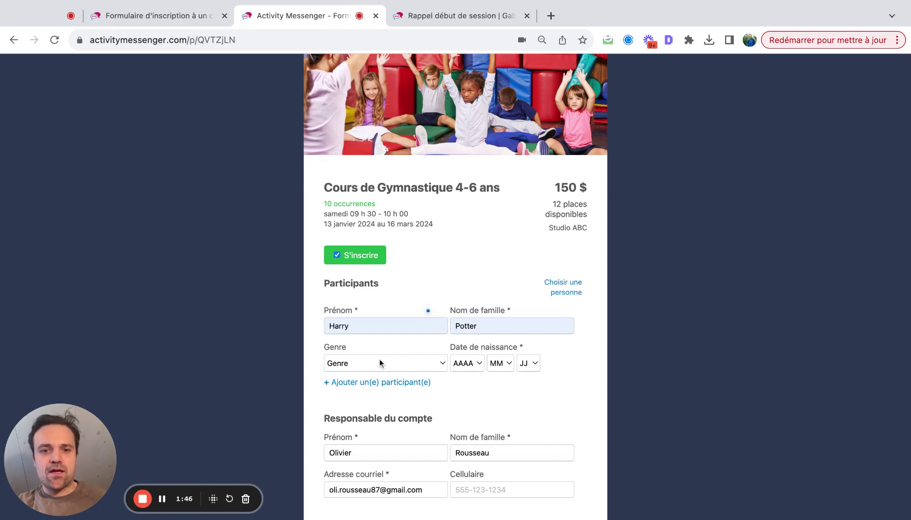
Set the participant's gender to Masculin and select the year, month and day of the date of birth.
left_click(380, 362)
left_click(460, 359)
left_click(459, 359)
left_click(496, 364)
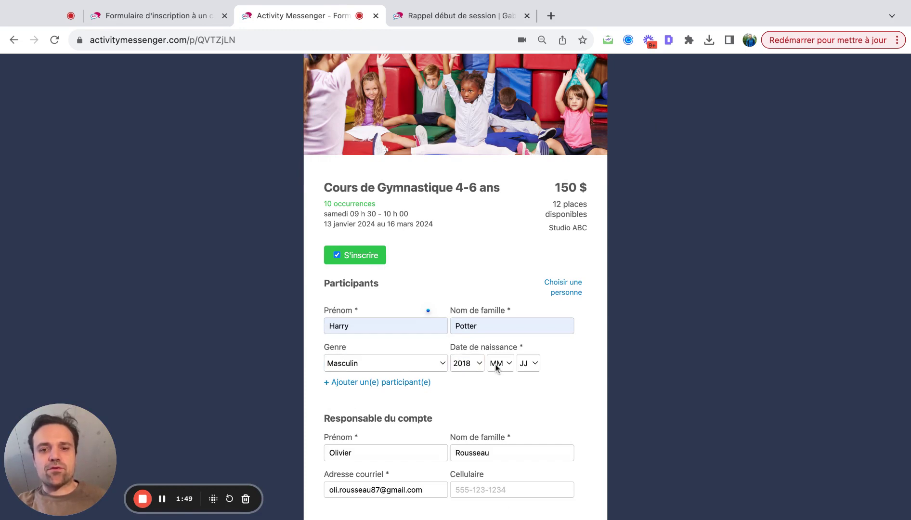
left_click(495, 365)
left_click(528, 363)
left_click(521, 428)
Fill in the other parent's name, e-mail and mobile number with the saved contact details.
scroll(521, 429, "down", 2)
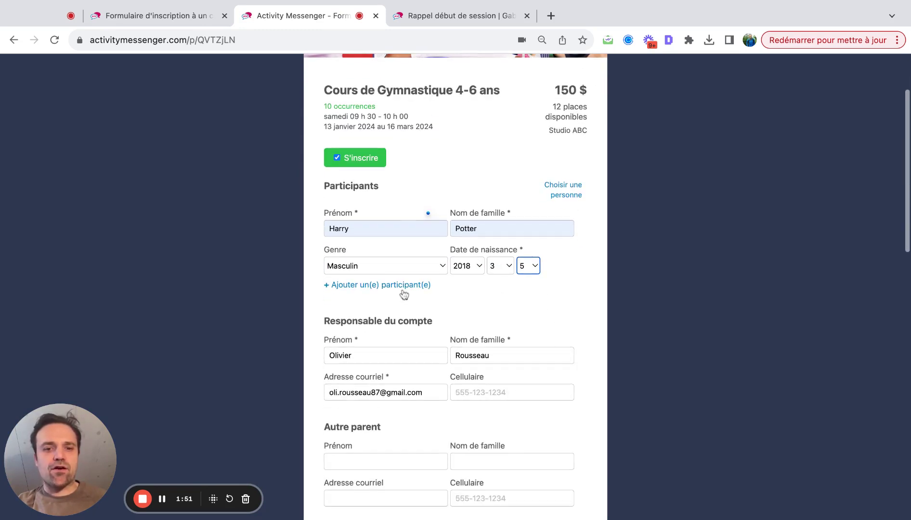
scroll(504, 398, "down", 3)
left_click(380, 313)
left_click(380, 337)
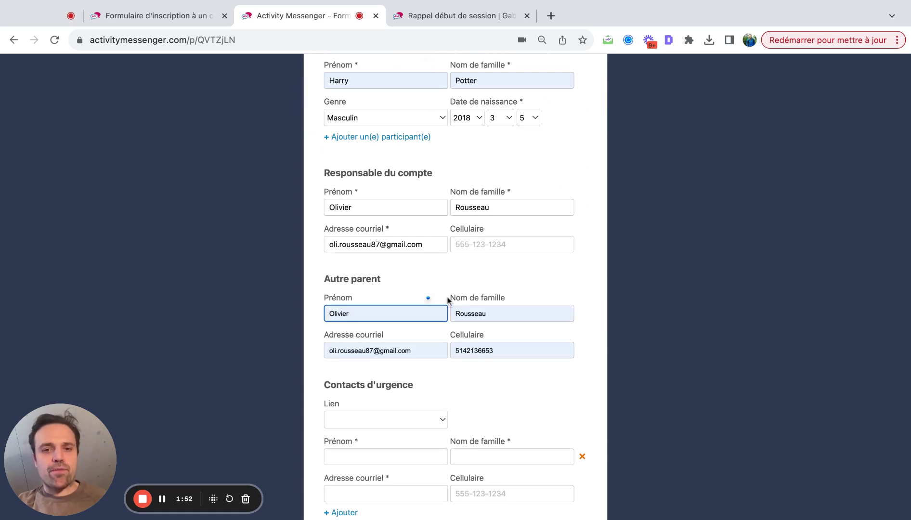
Set the emergency contact's relationship to Parent and fill in the contact's name, e-mail and mobile number.
left_click(373, 418)
left_click(364, 433)
scroll(363, 433, "down", 2)
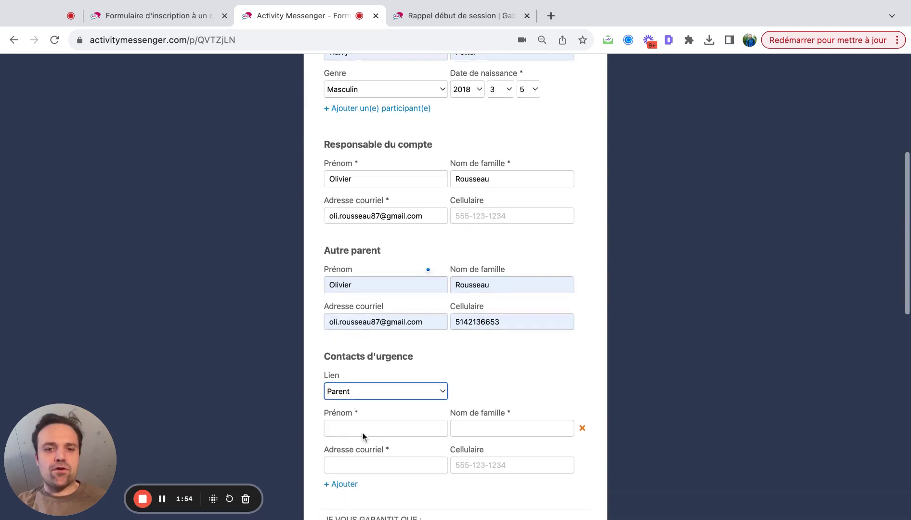
left_click(348, 359)
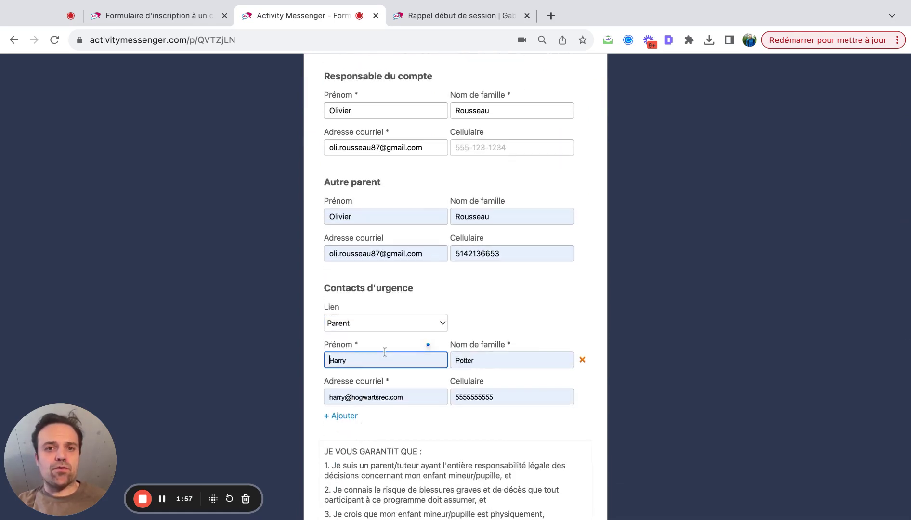
left_click(401, 288)
Accept the waiver after reading it to its end and draw a signature in the electronic signature field.
scroll(399, 289, "down", 3)
scroll(380, 349, "down", 2)
scroll(380, 349, "down", 10)
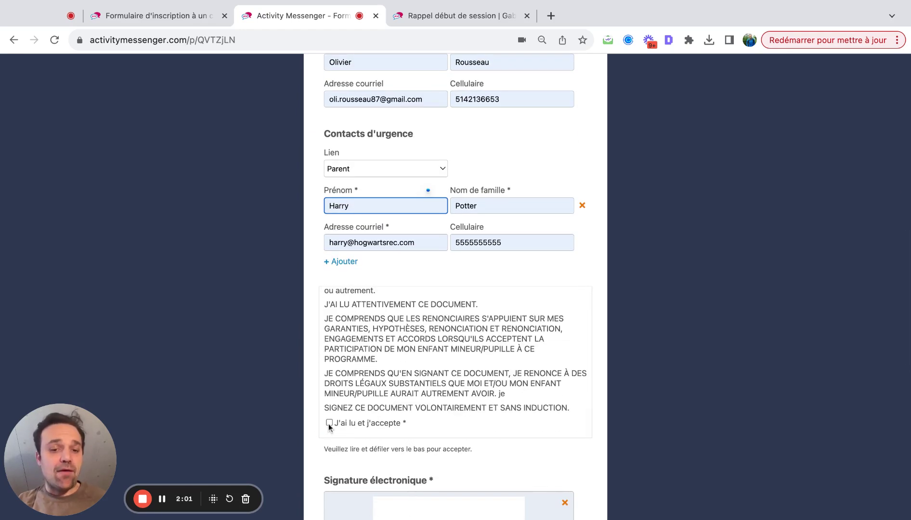
left_click(330, 423)
scroll(332, 424, "down", 3)
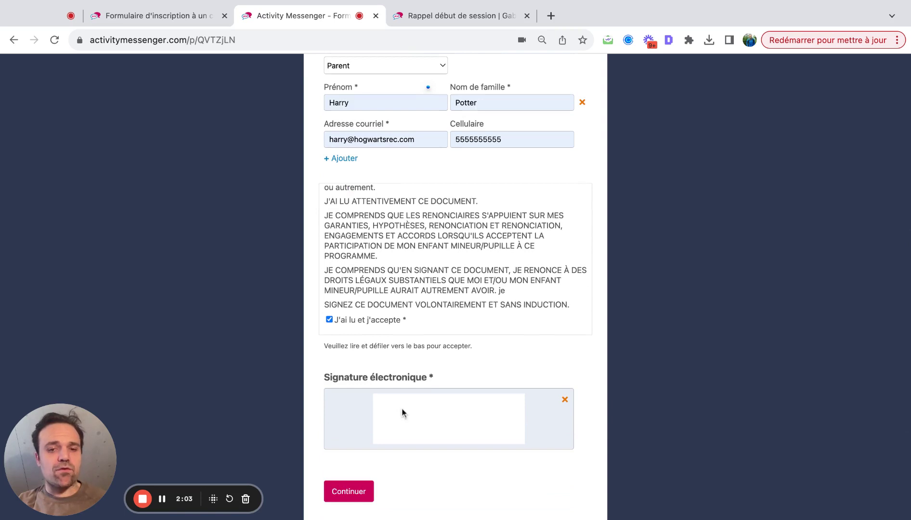
left_click_drag(400, 412, 484, 410)
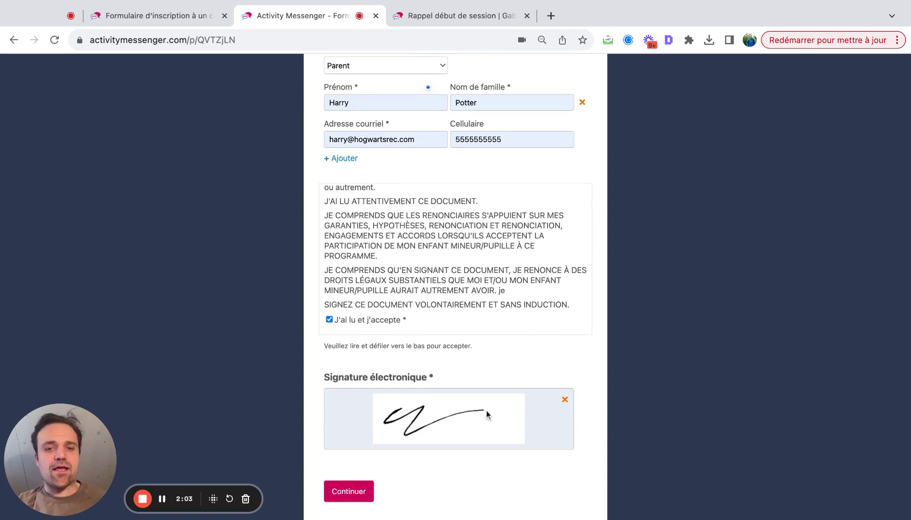
Submit the registration form and confirm the invoice with payment later.
left_click(353, 500)
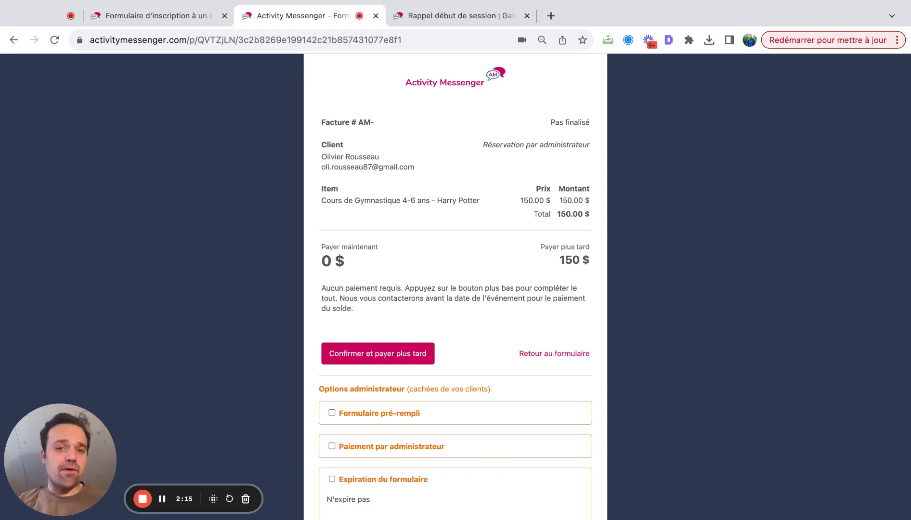
left_click(372, 353)
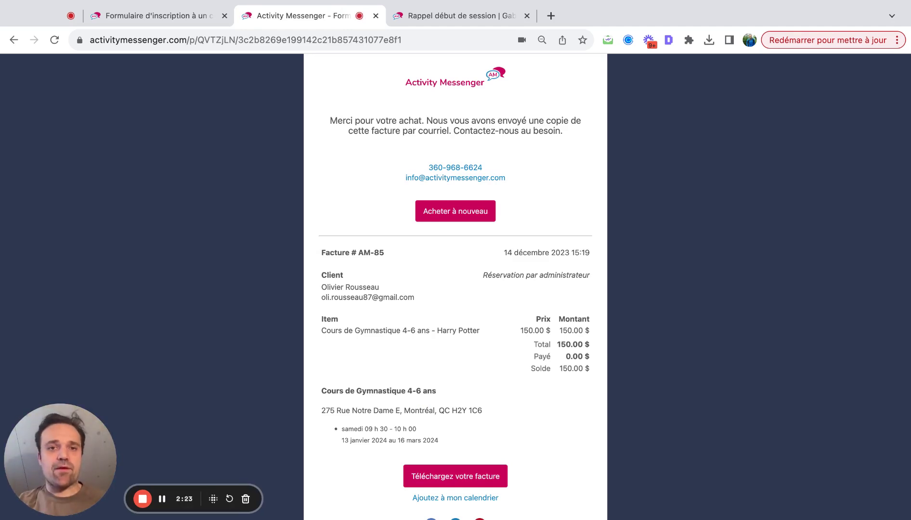
Return to the form's administration page and open the new respondent's billing details from the respondents list.
left_click(167, 15)
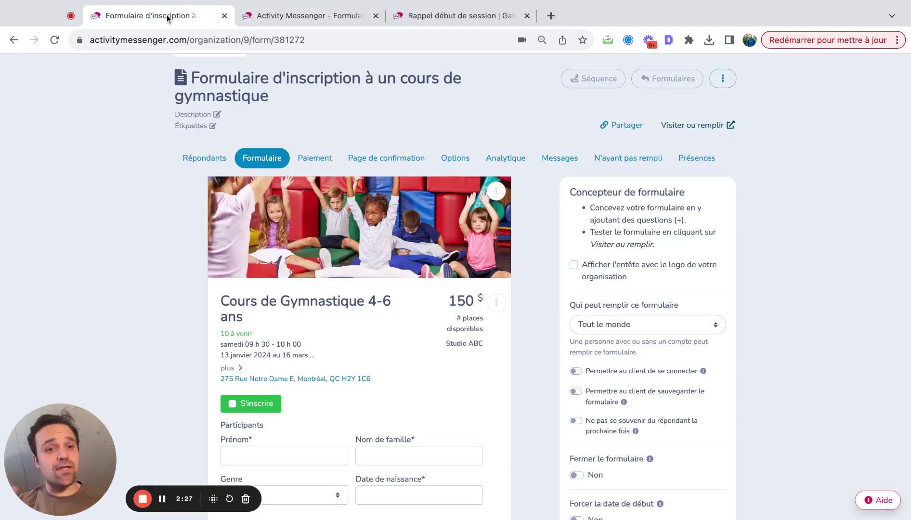
left_click(204, 158)
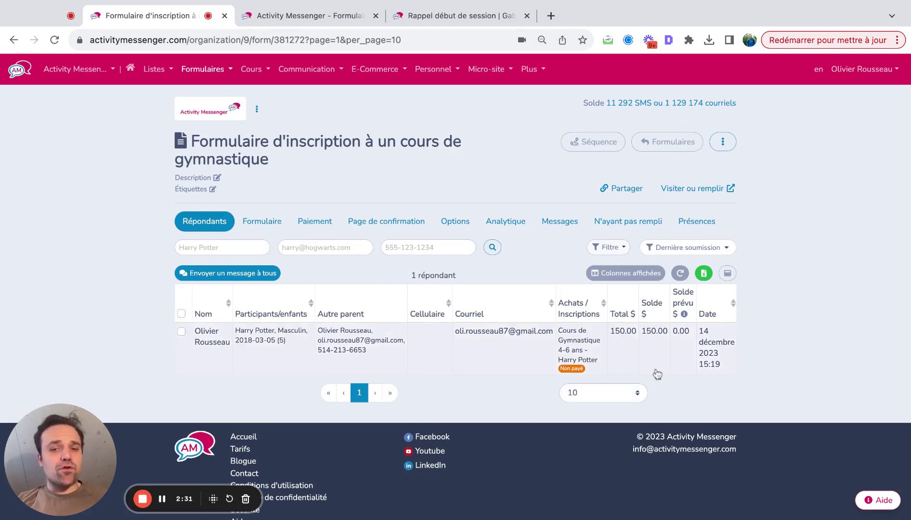
left_click(578, 339)
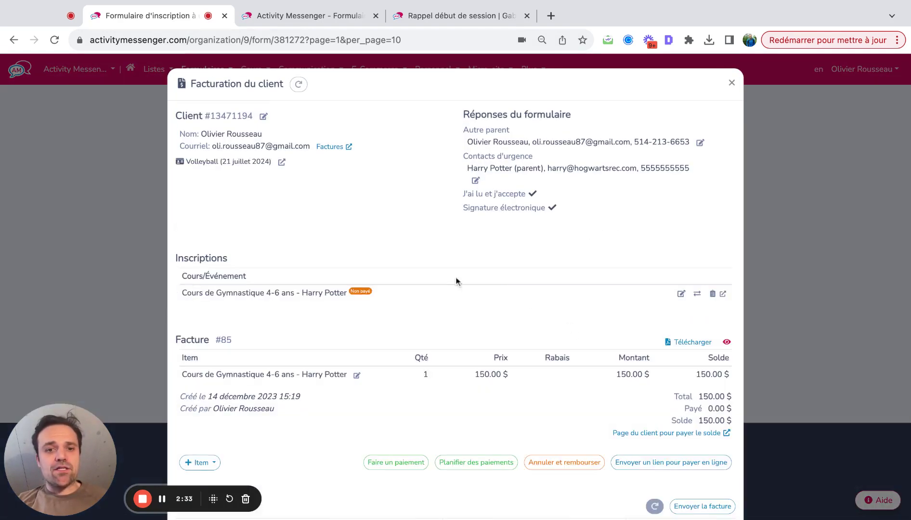
Review the payment entry form for the client's invoice without recording a payment, and close the client's billing details.
scroll(455, 280, "down", 2)
left_click(391, 391)
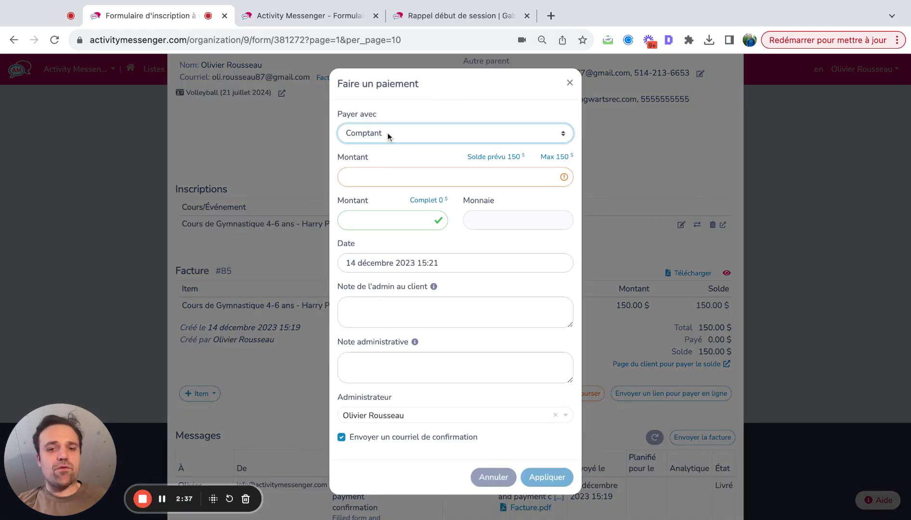
left_click(484, 471)
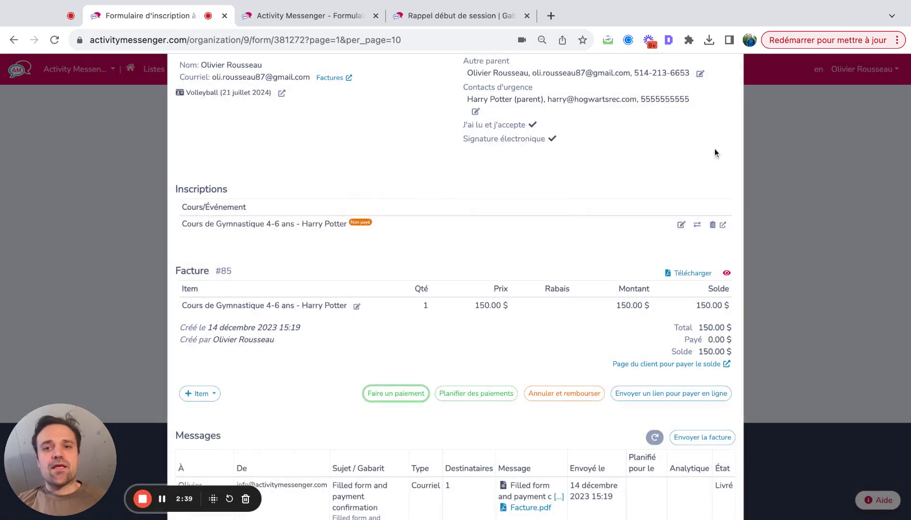
scroll(717, 144, "up", 2)
left_click(731, 83)
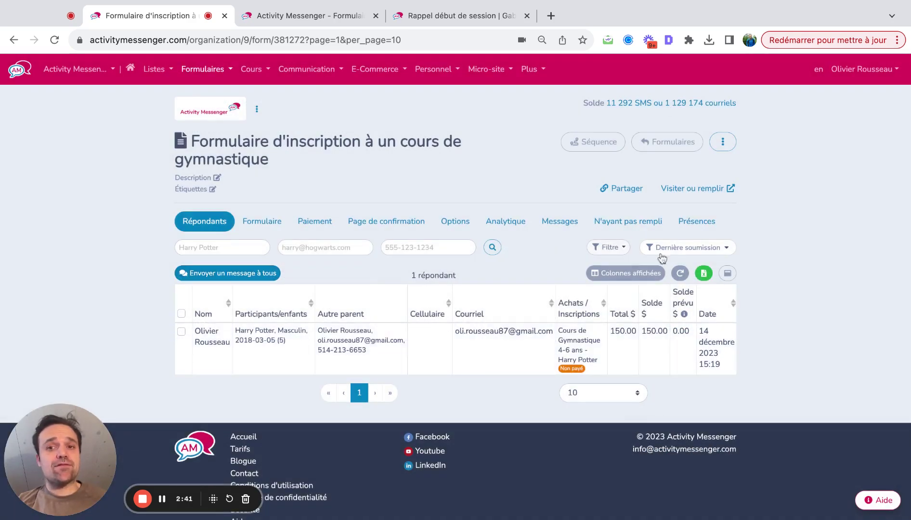
In the attendance list of Cours de Gymnastique 4-6 ans, mark the participant as arrived and left, and review the upcoming session dates.
left_click(693, 225)
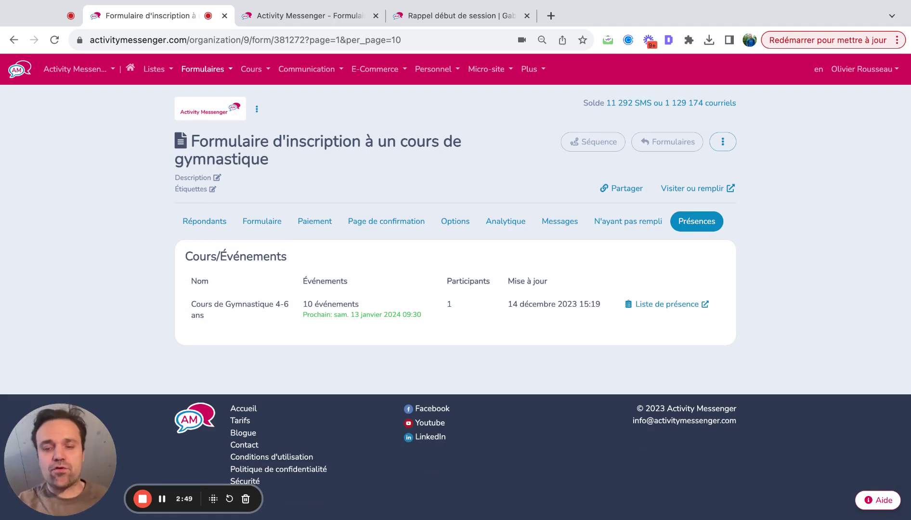
left_click(649, 306)
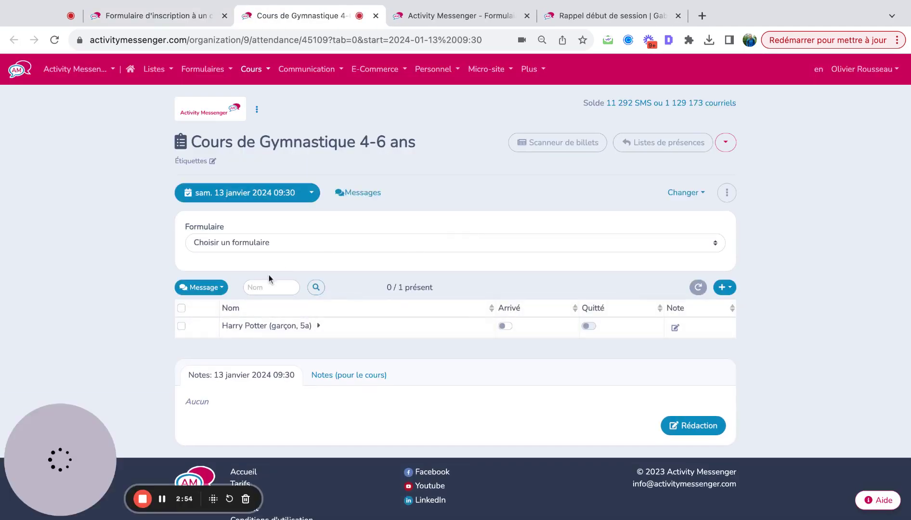
left_click(506, 326)
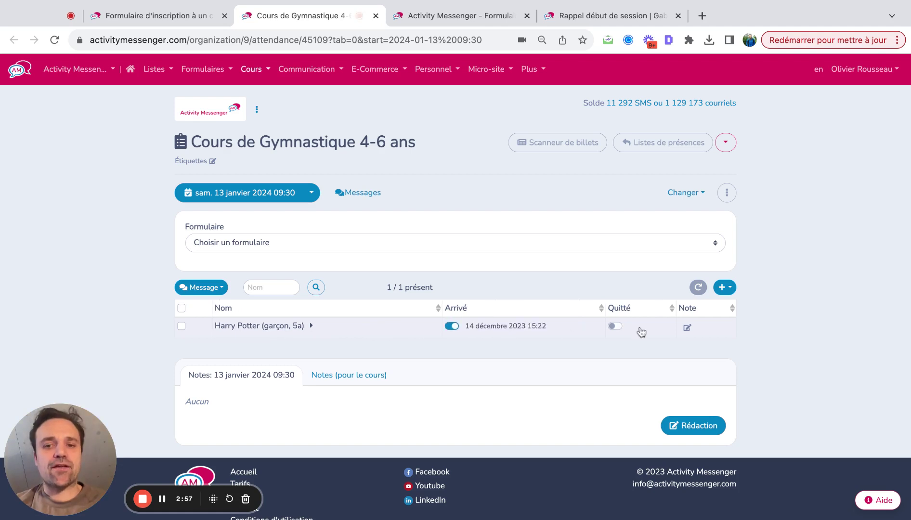
left_click(619, 327)
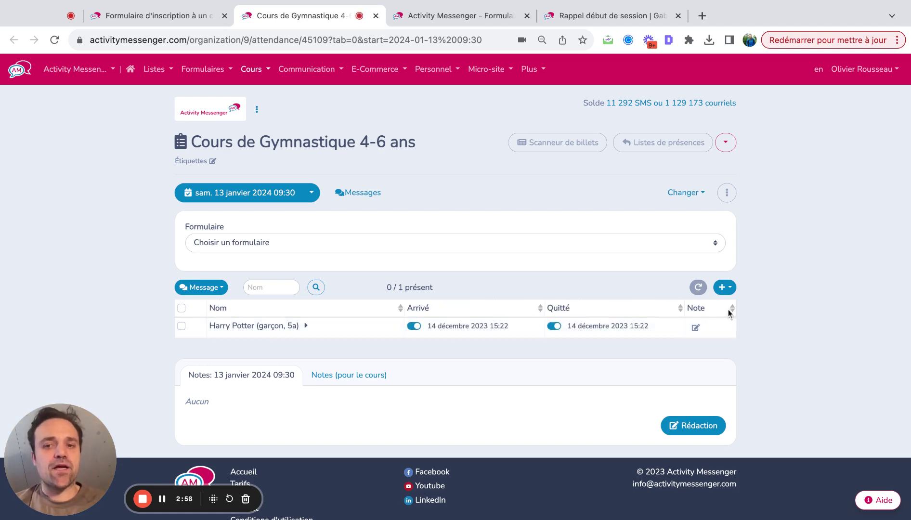
left_click(312, 193)
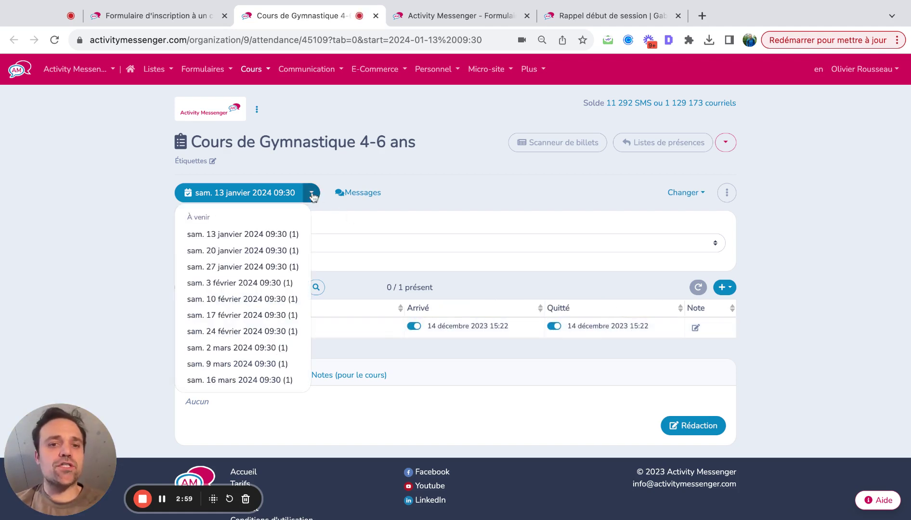
left_click(435, 179)
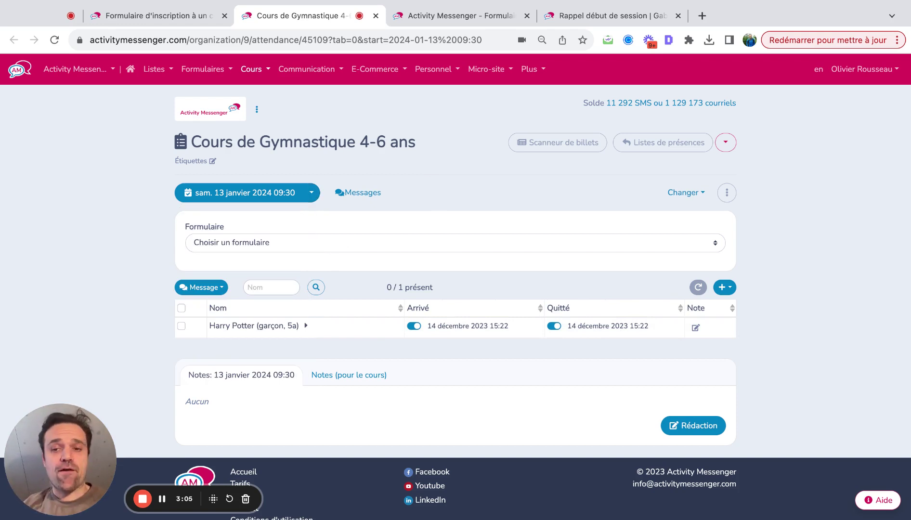
Select all participants in the attendance list, view the message composer addressed to them, and close it without sending.
left_click(182, 308)
left_click(199, 288)
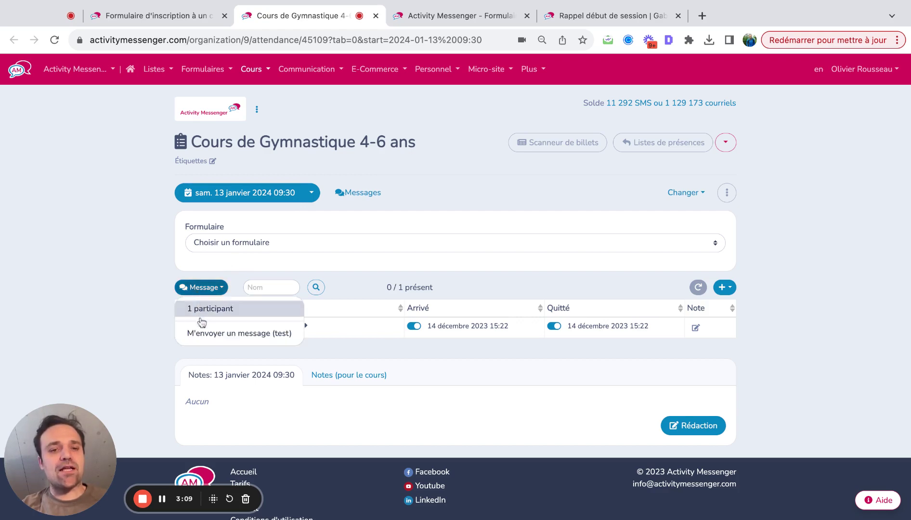
left_click(207, 310)
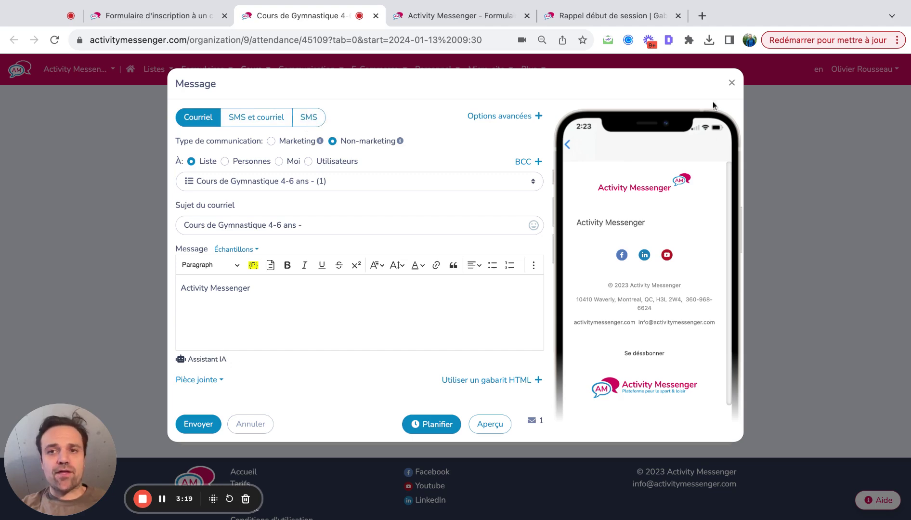
left_click(732, 82)
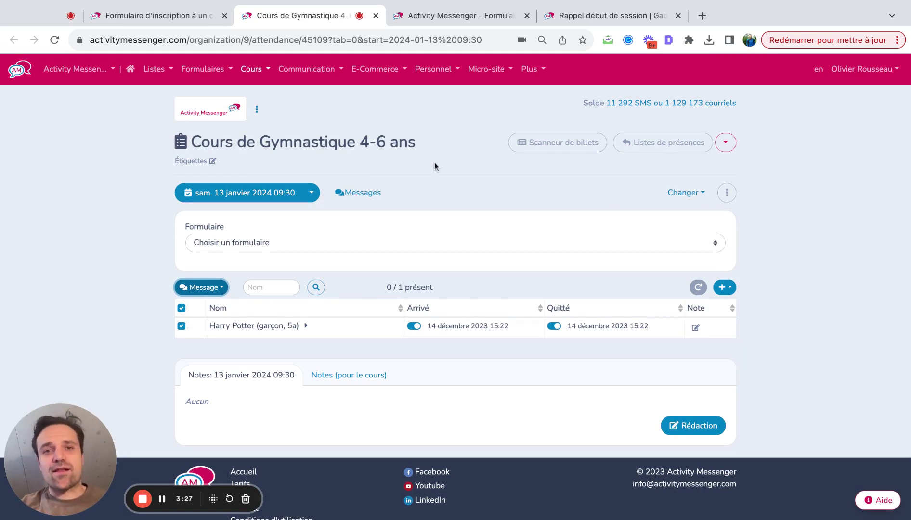
Switch to the Rappel début de session template and examine the merge fields in its text block without changing them.
left_click(571, 17)
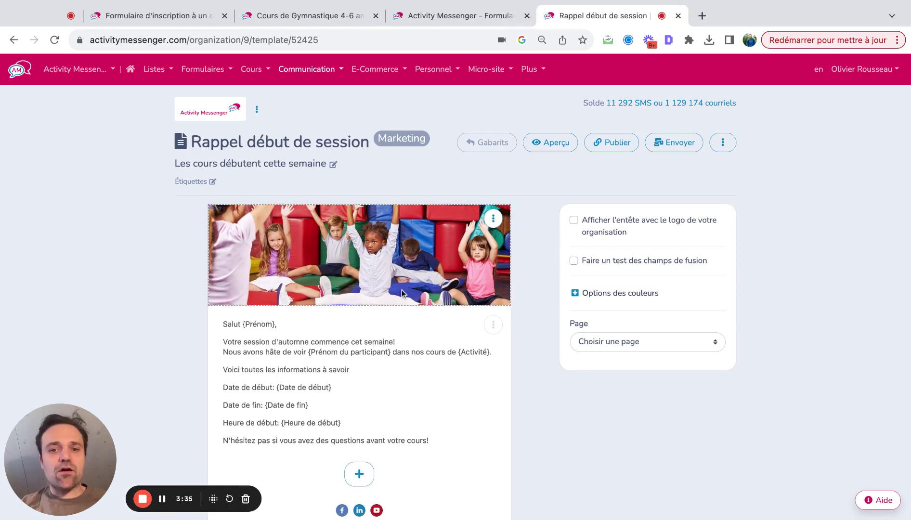
left_click(496, 329)
left_click(507, 348)
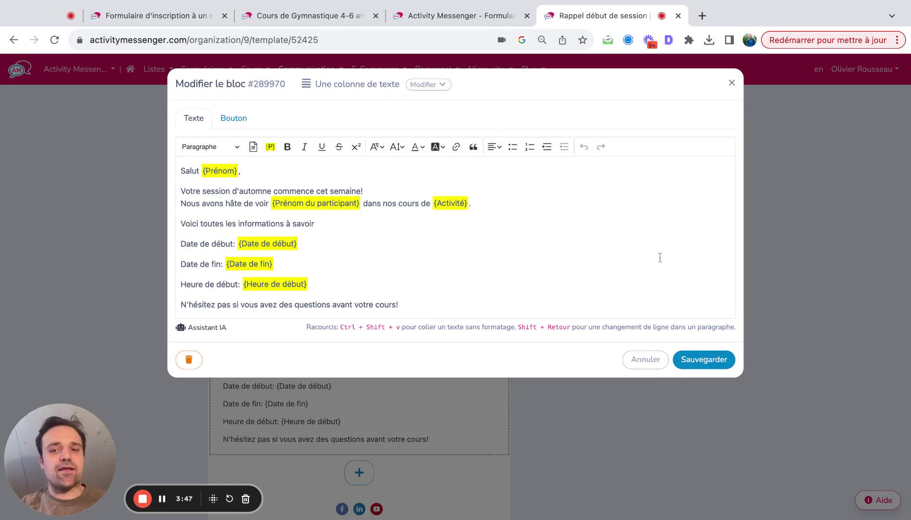
left_click(731, 83)
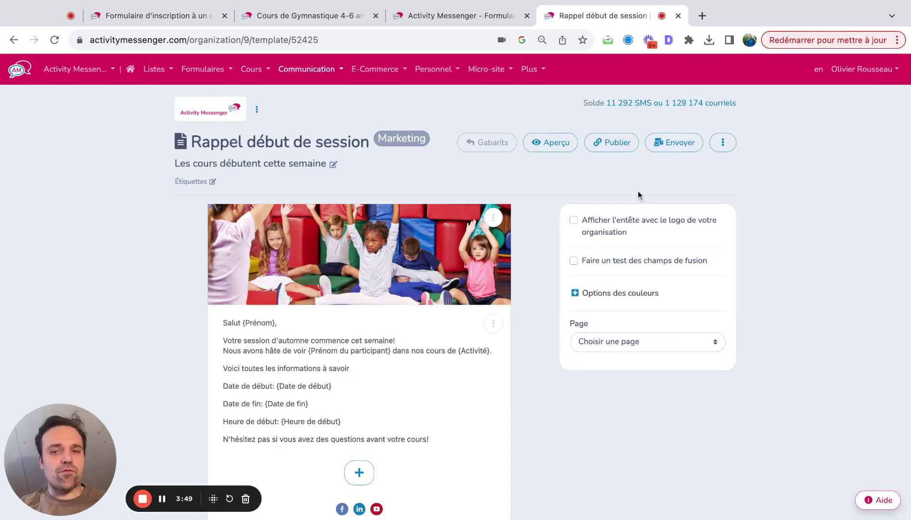
Enable the merge field test on the template and choose the gymnastics course registration form as its recipient source.
left_click(573, 261)
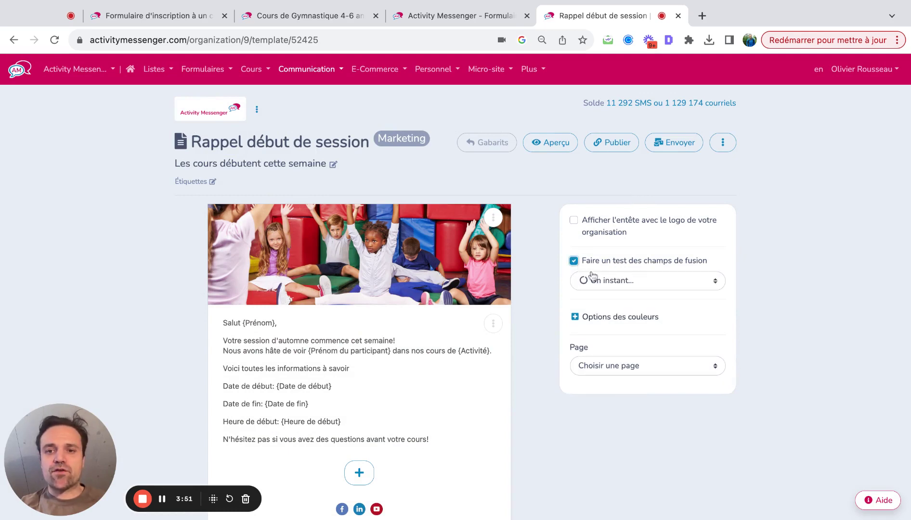
left_click(594, 284)
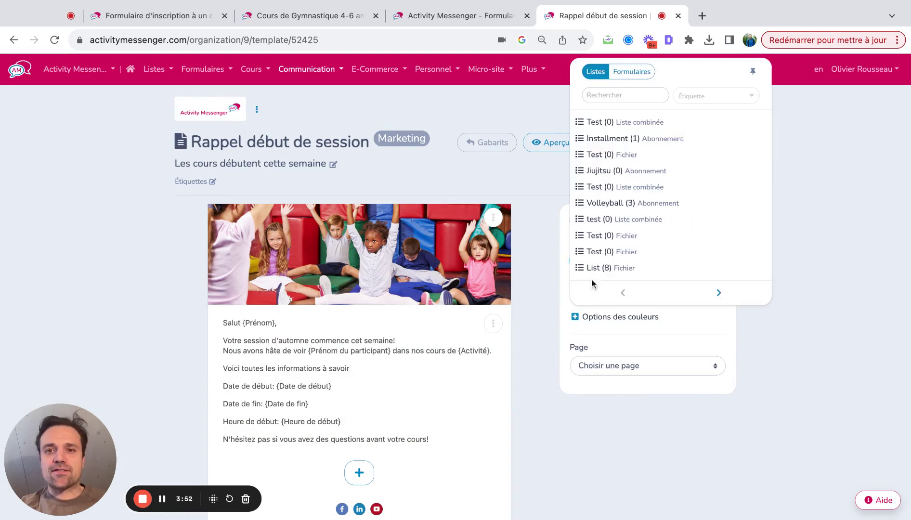
left_click(623, 73)
left_click(609, 127)
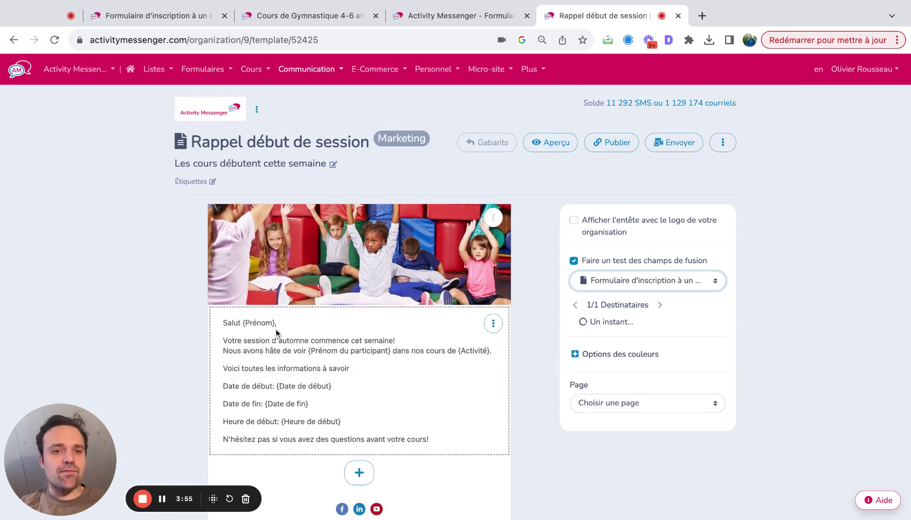